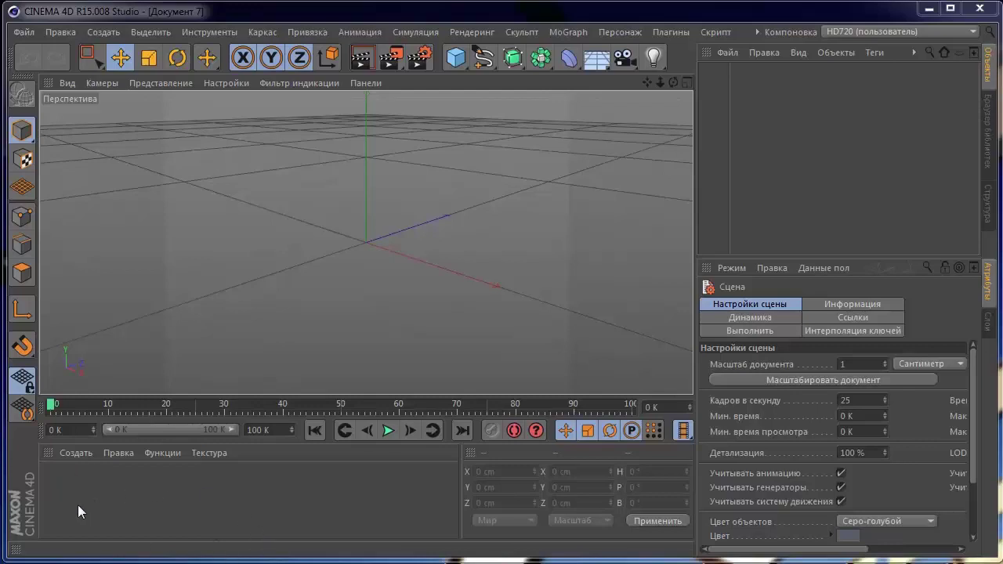
# Step: Create a new default material, Материал, in the material manager
pyautogui.click(63, 454)
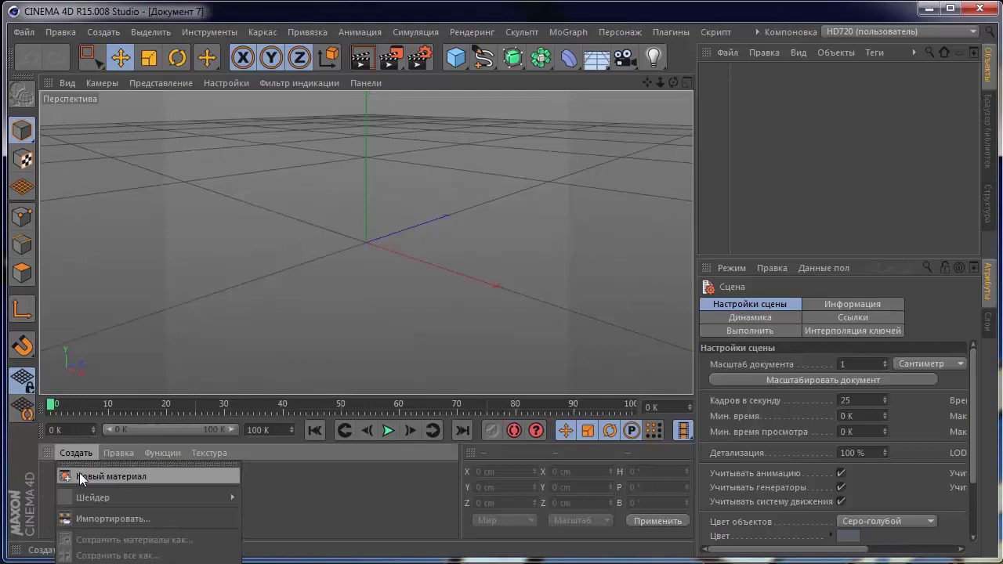
pyautogui.click(81, 474)
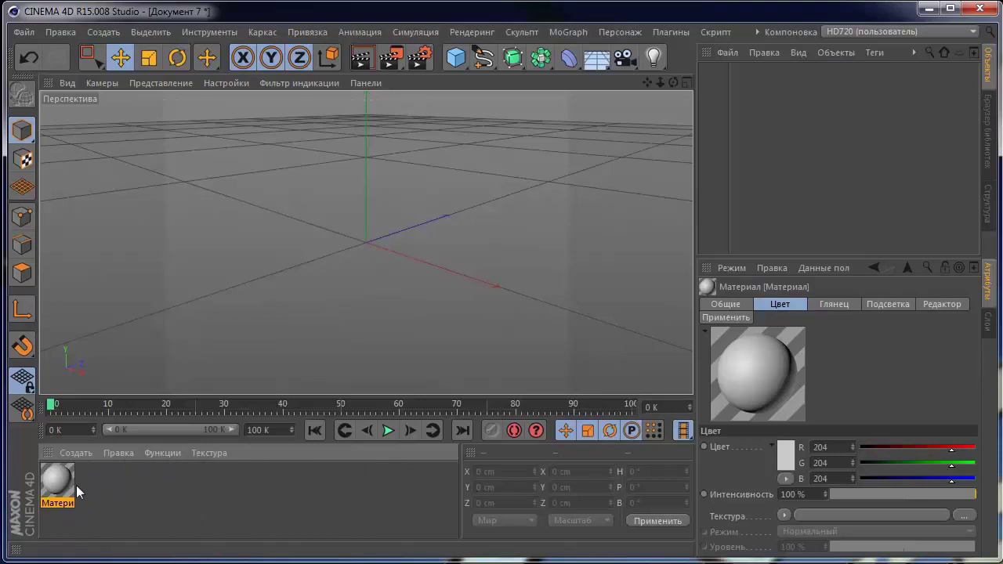
# Step: Switch the material manager to large icons, briefly enlarging the materials area to do it
pyautogui.click(157, 455)
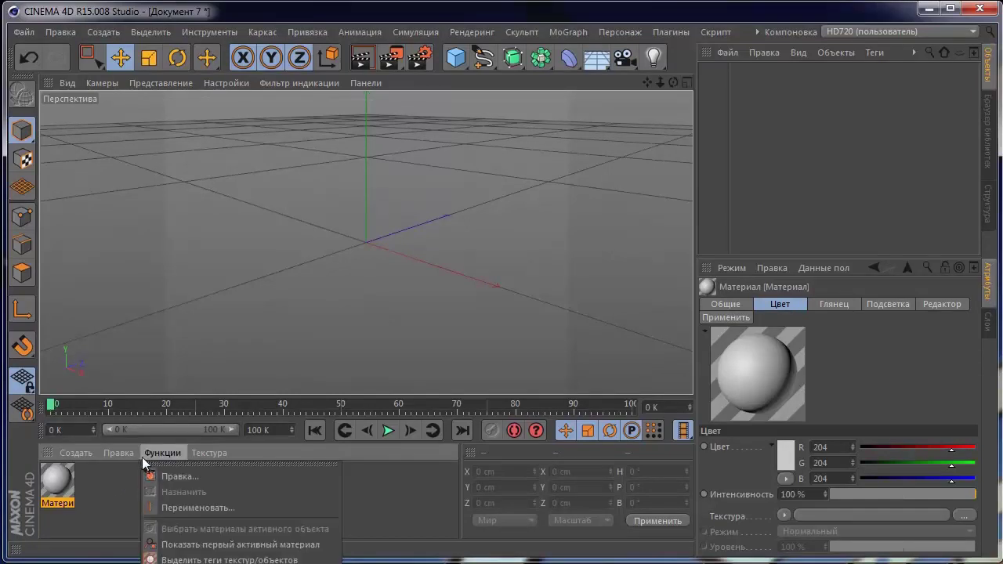
pyautogui.click(348, 498)
pyautogui.moveTo(370, 393); pyautogui.dragTo(345, 117)
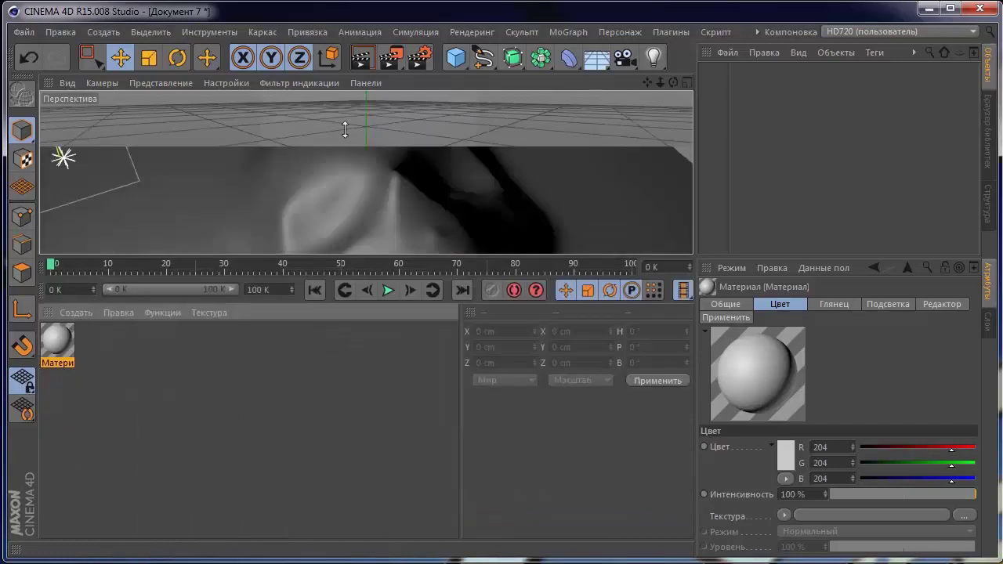
pyautogui.click(108, 204)
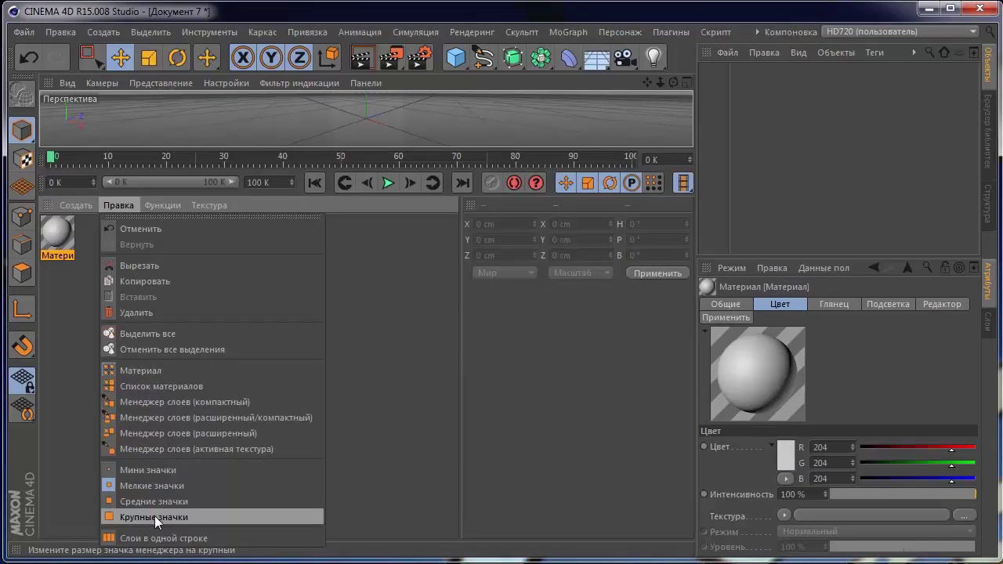
pyautogui.click(154, 517)
pyautogui.moveTo(221, 148); pyautogui.dragTo(201, 383)
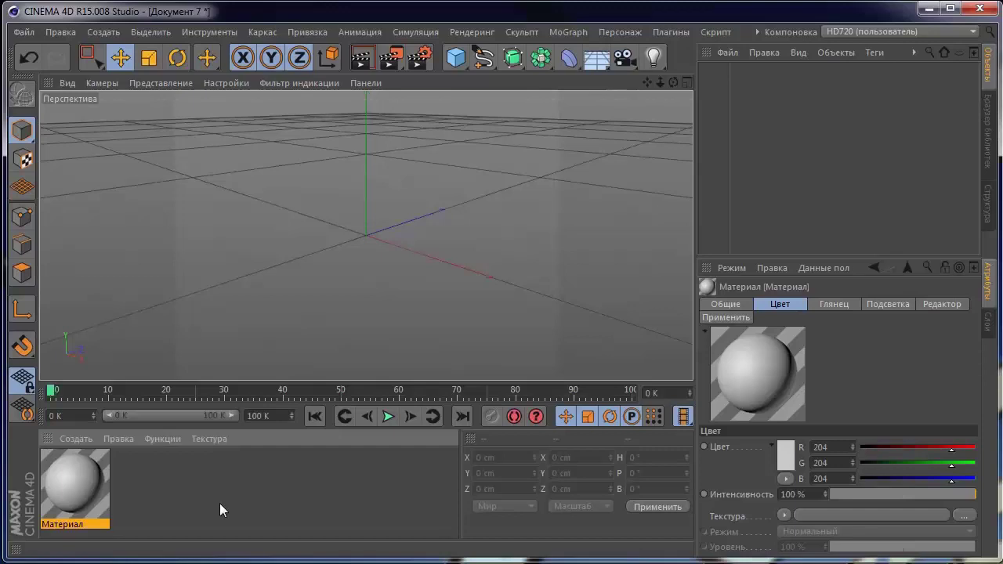
# Step: Open Материал in the editor and set its Colour to R 158, G 230, B 153
pyautogui.doubleClick(82, 484)
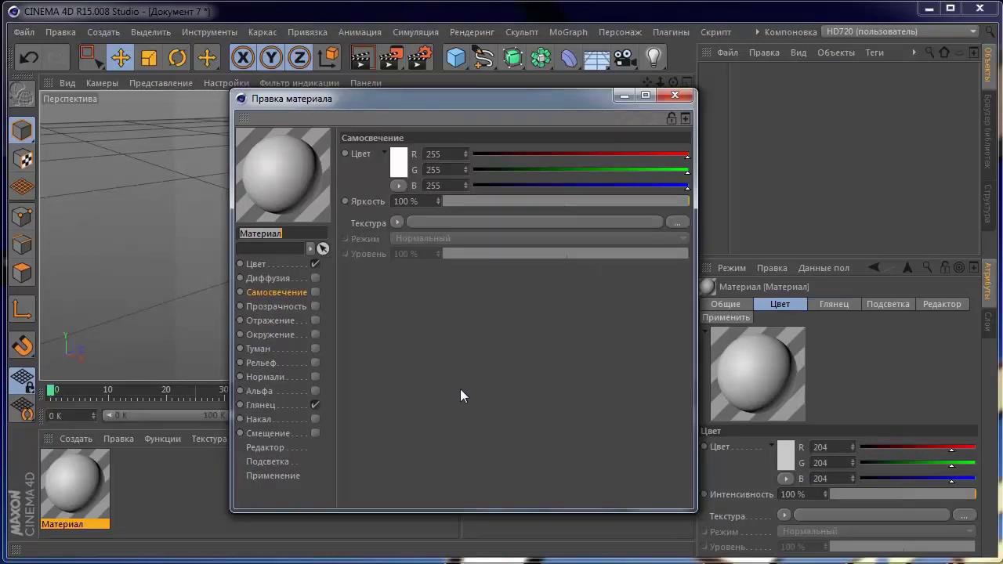
pyautogui.click(266, 264)
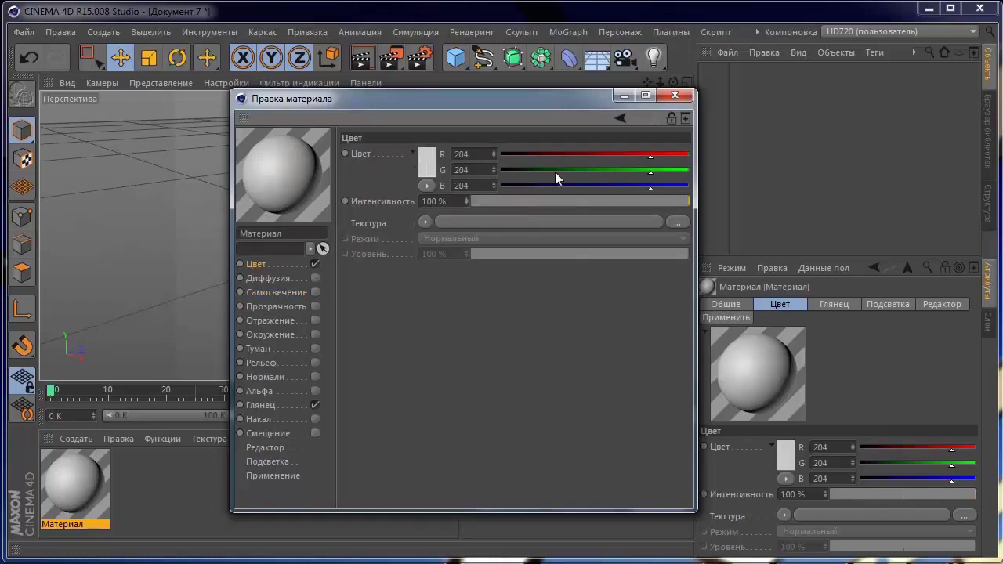
pyautogui.moveTo(645, 157); pyautogui.dragTo(617, 157)
pyautogui.click(654, 169)
pyautogui.click(670, 170)
pyautogui.moveTo(649, 186); pyautogui.dragTo(613, 188)
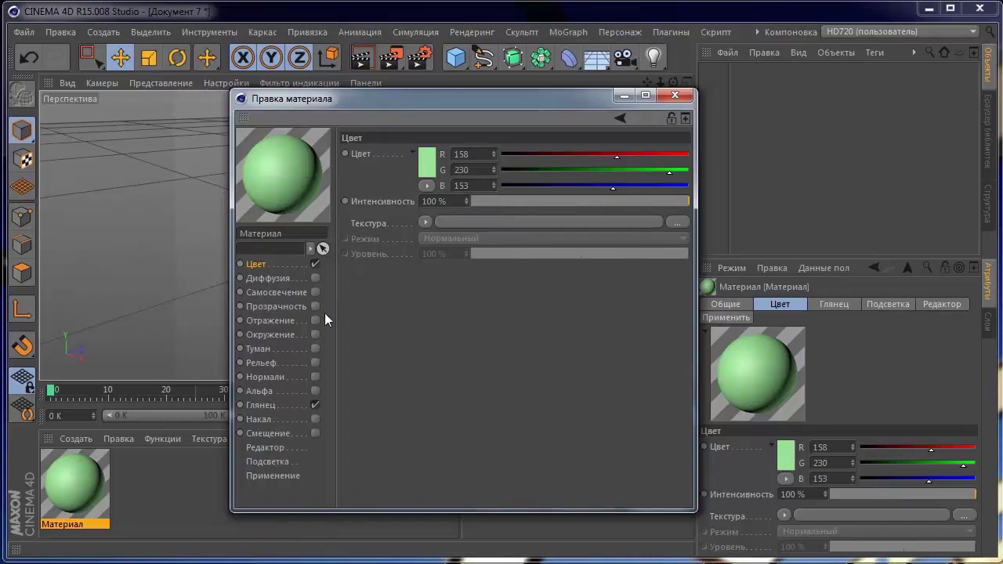
# Step: Enable the Reflection channel and set its intensity to 50%
pyautogui.click(282, 323)
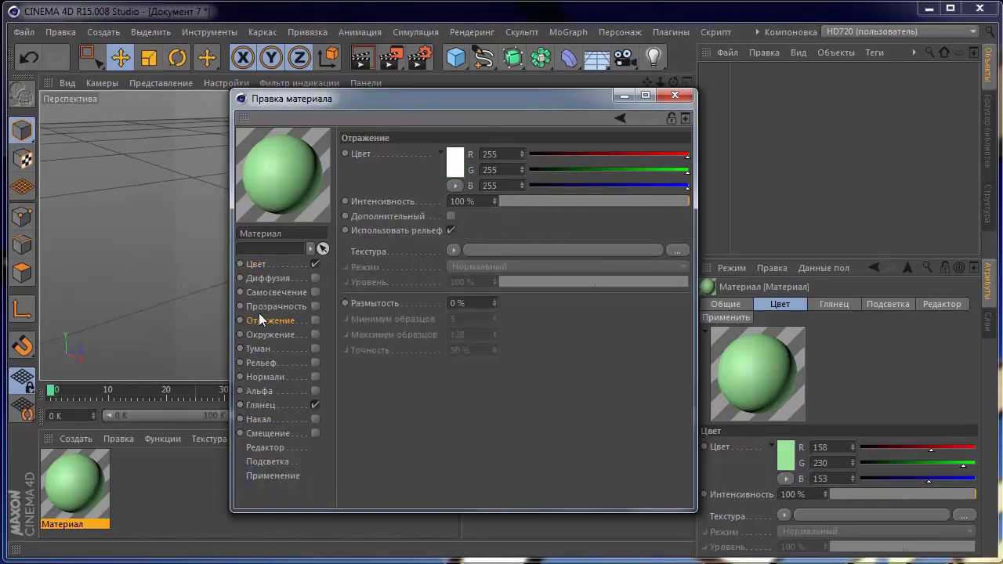
pyautogui.click(316, 320)
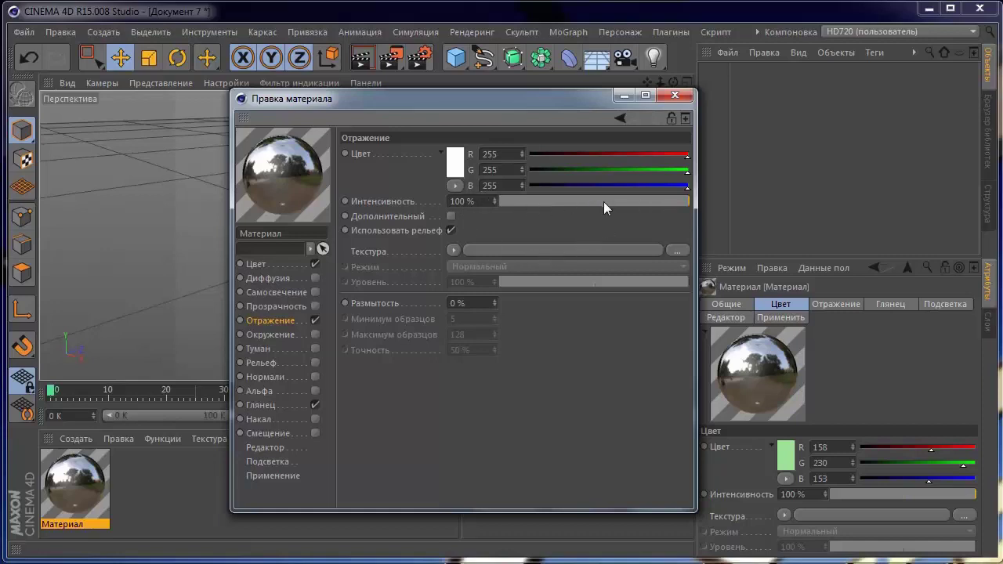
pyautogui.click(592, 200)
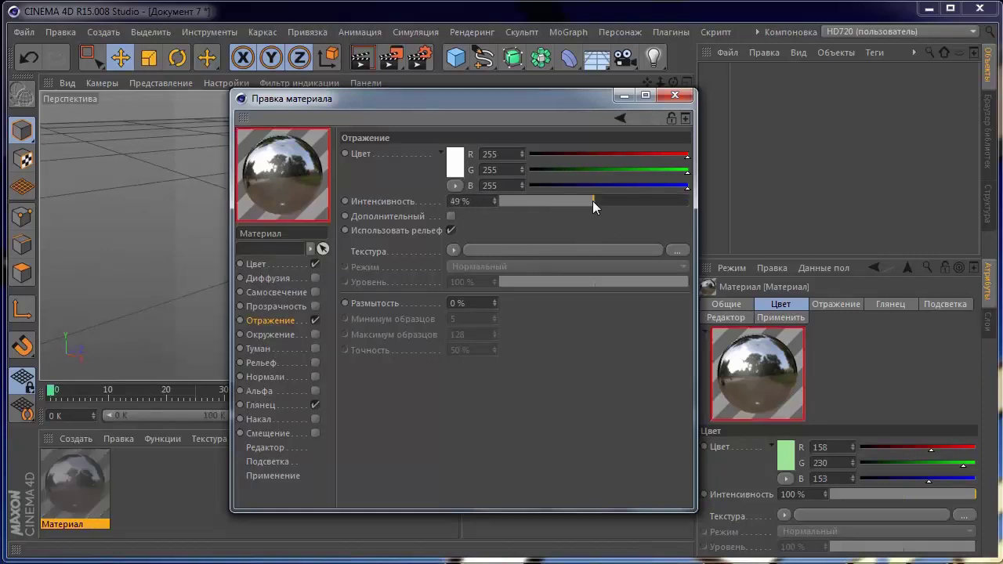
pyautogui.moveTo(592, 200); pyautogui.dragTo(595, 200)
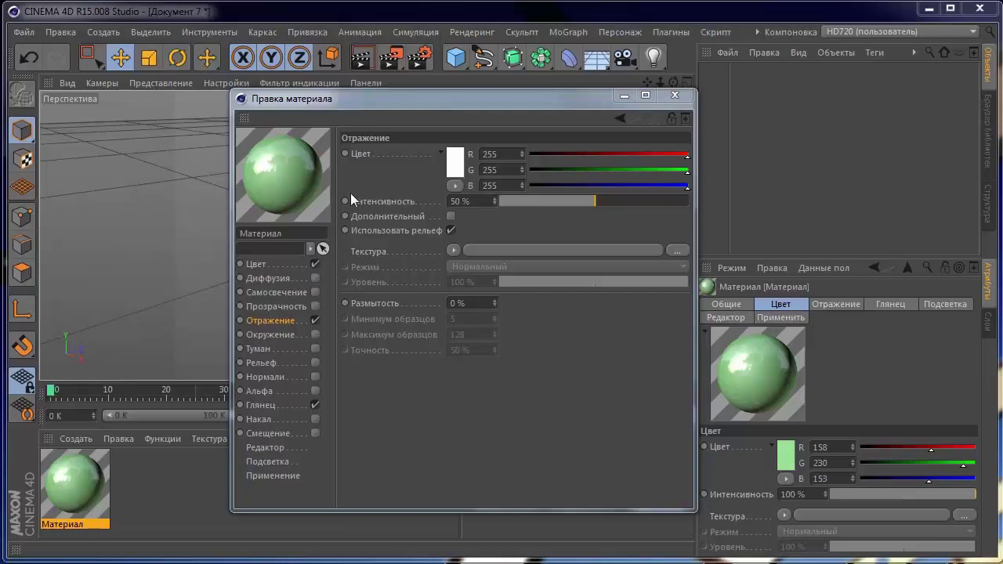
# Step: Enable the Bump channel and use a Noise texture at 20% strength
pyautogui.click(262, 363)
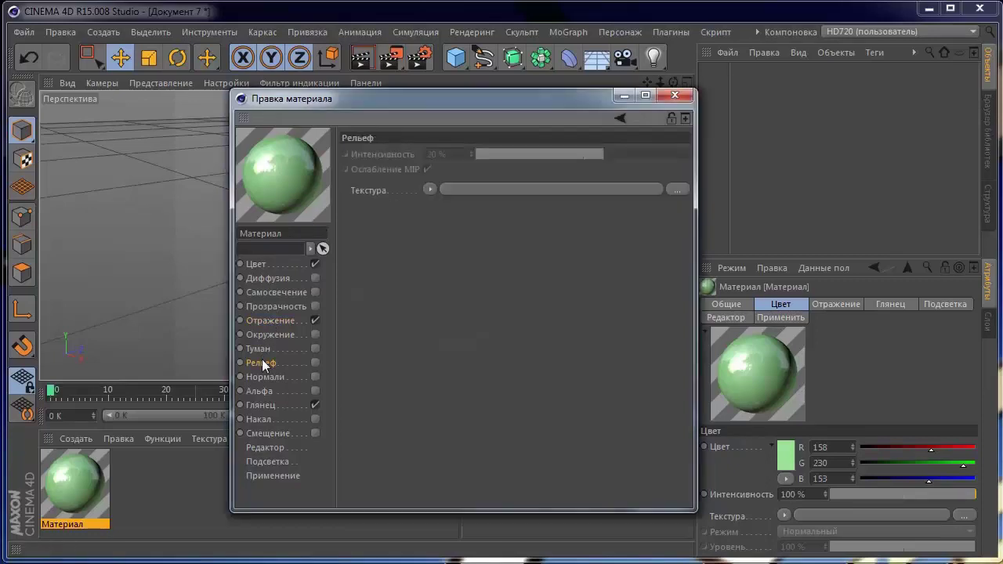
pyautogui.click(315, 363)
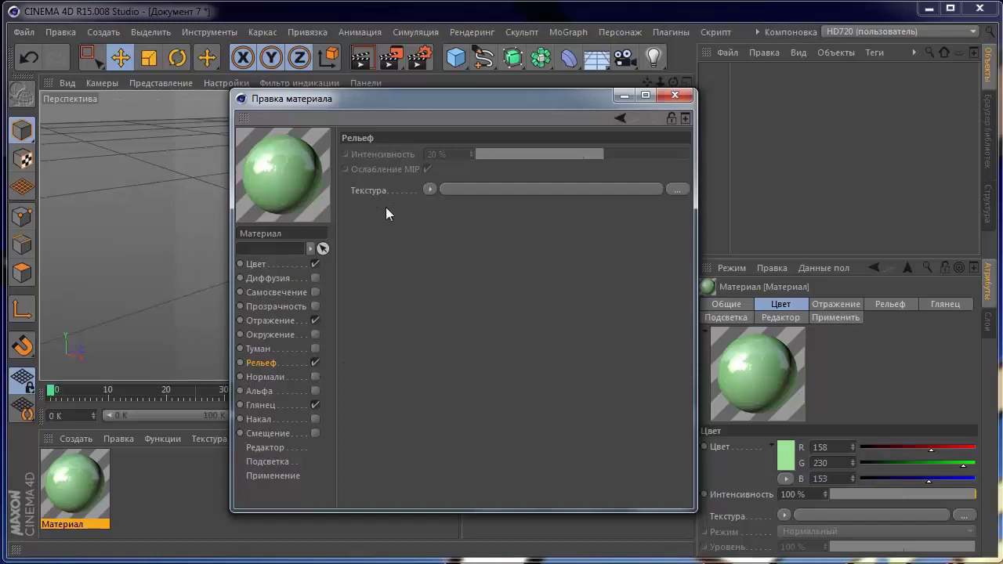
pyautogui.click(433, 189)
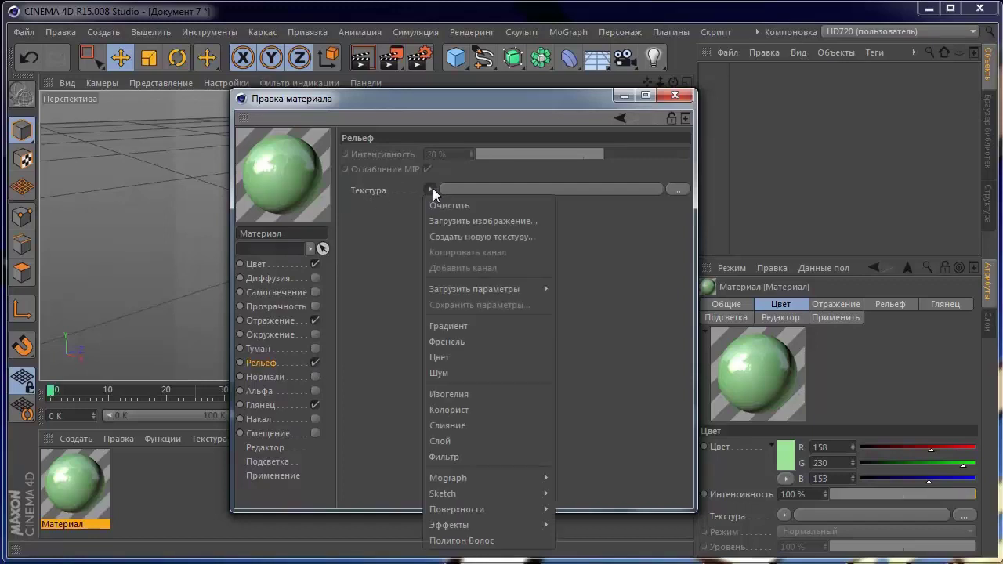
pyautogui.click(451, 373)
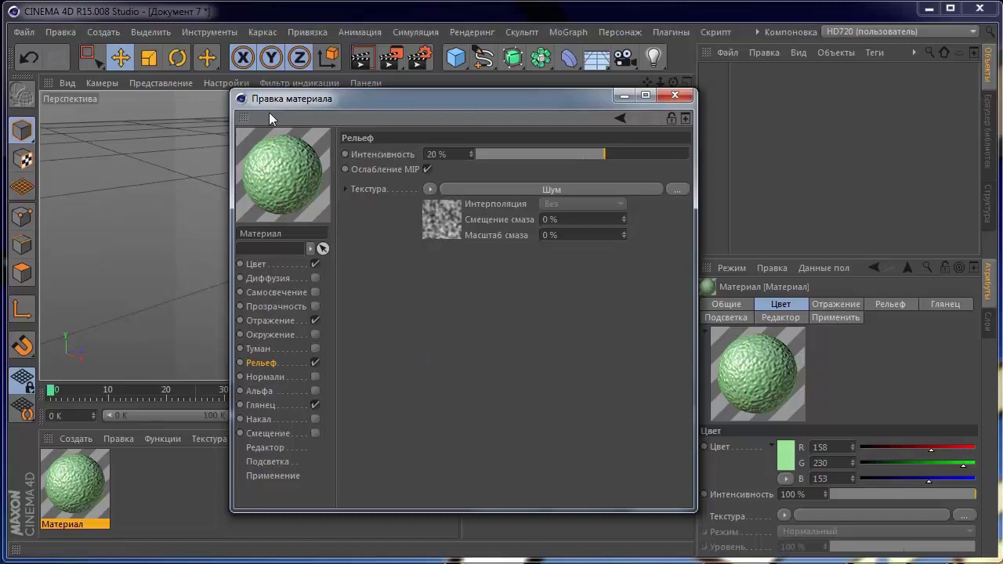
# Step: Make the material preview large and open it in a separate window
pyautogui.rightClick(290, 174)
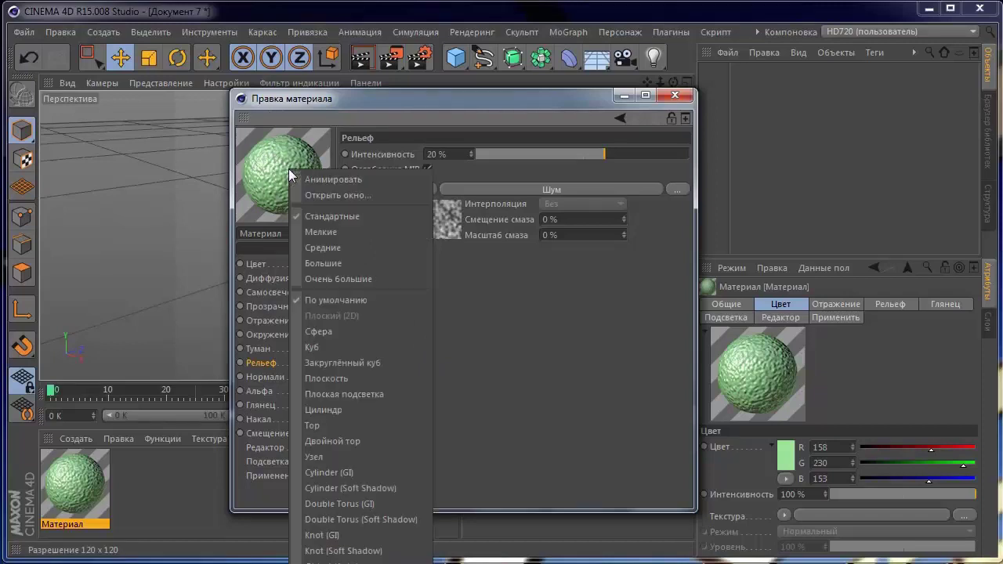
pyautogui.click(341, 261)
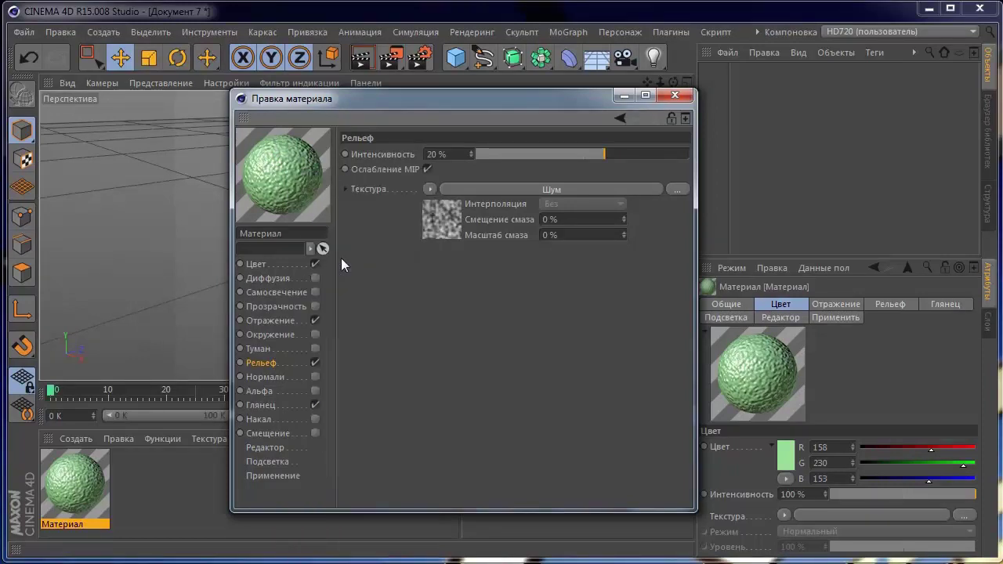
pyautogui.rightClick(276, 176)
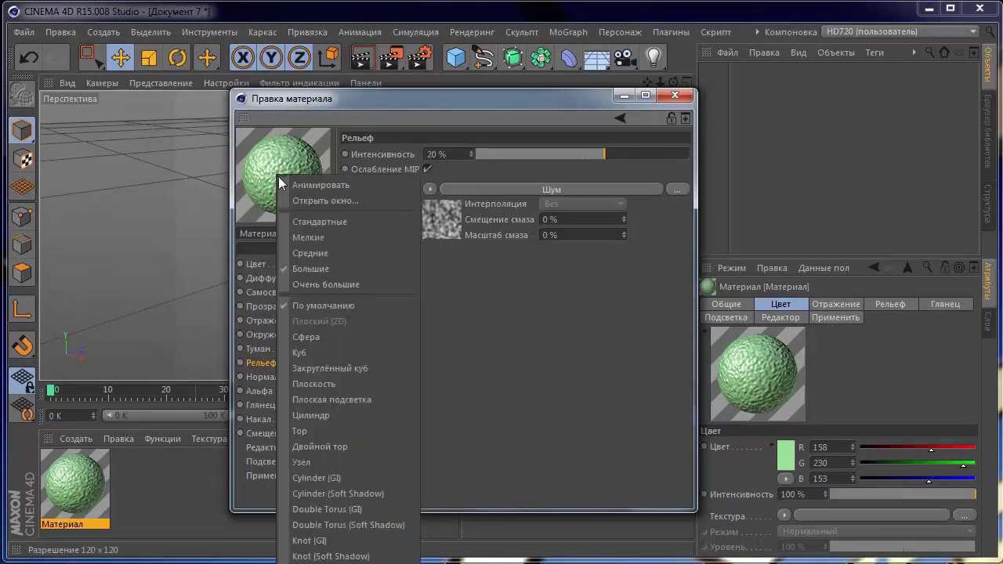
pyautogui.click(296, 203)
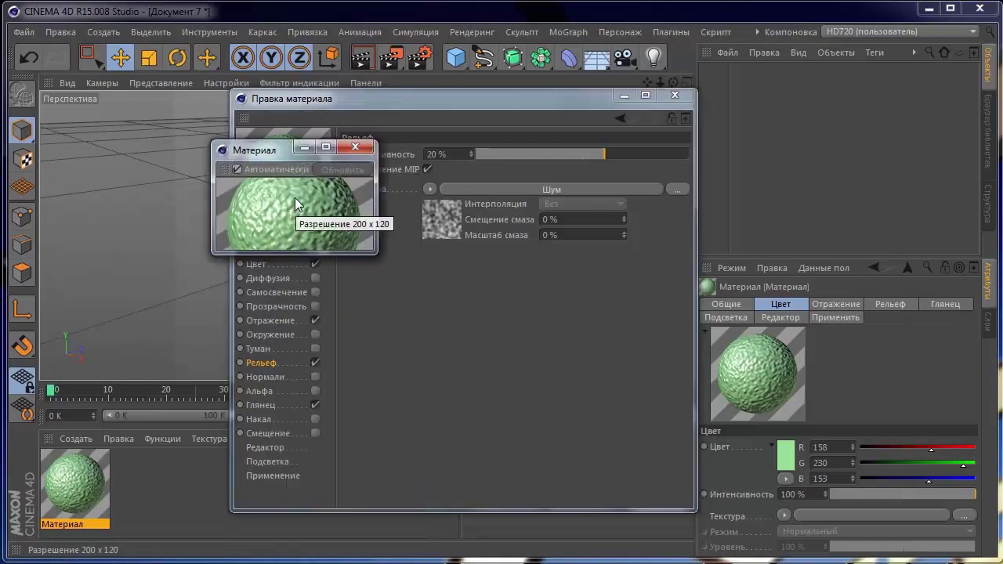
# Step: Enlarge the preview window, move it upper left, and shift the Material Editor right
pyautogui.moveTo(374, 252); pyautogui.dragTo(505, 434)
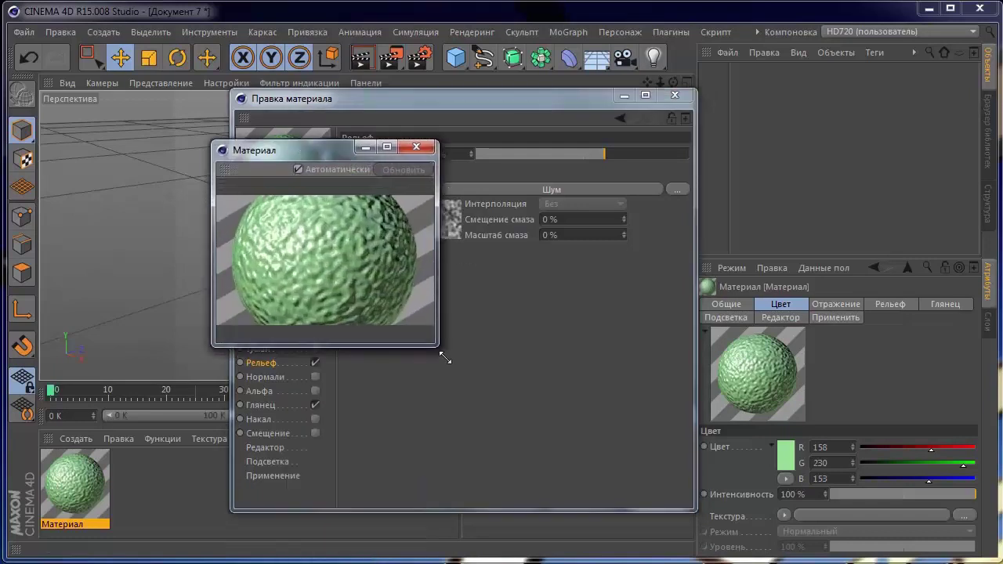
pyautogui.moveTo(325, 150); pyautogui.dragTo(178, 102)
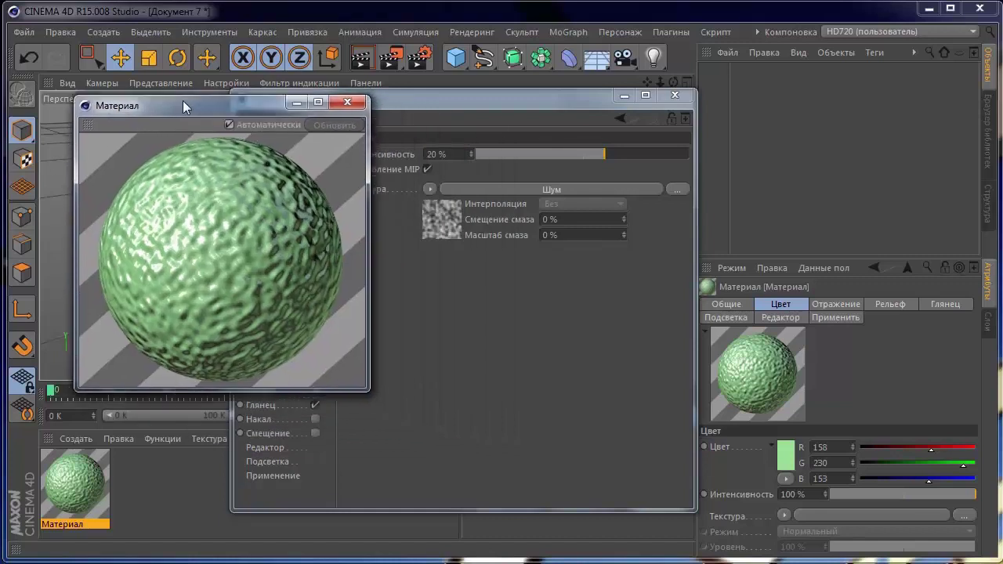
pyautogui.click(383, 99)
pyautogui.moveTo(383, 96); pyautogui.dragTo(541, 98)
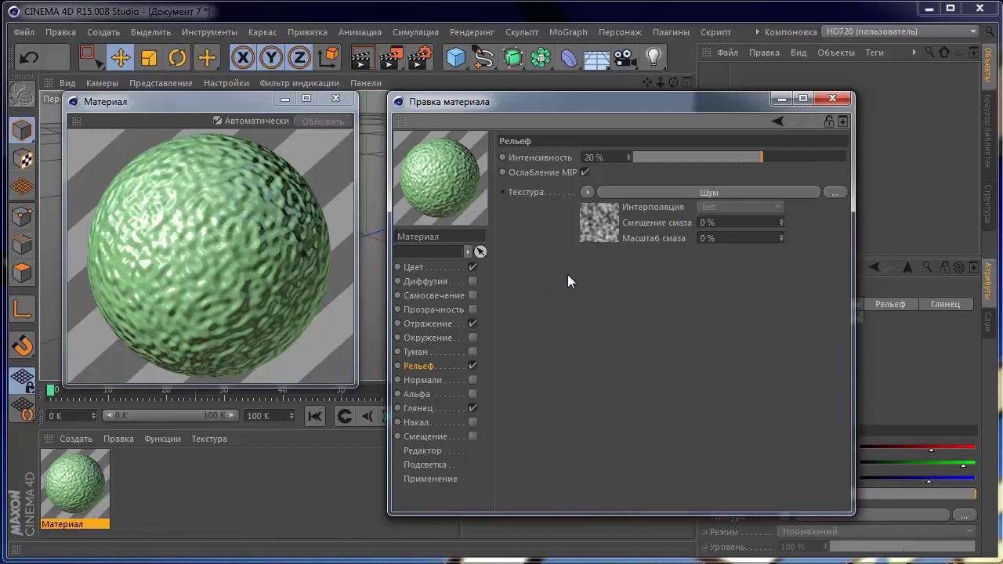
# Step: Set the bump Noise shader's contrast to 67% and its type to FBM
pyautogui.click(582, 214)
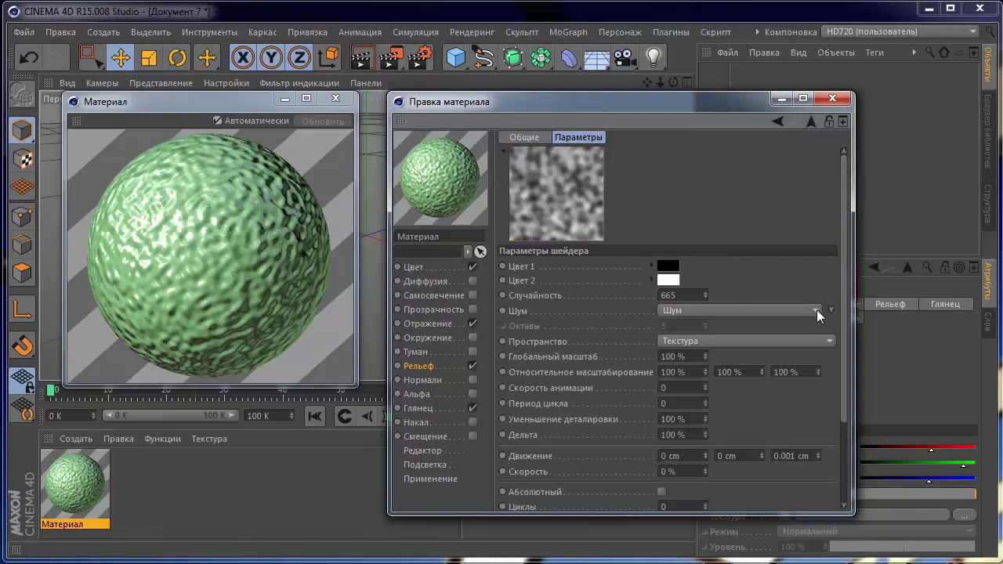
pyautogui.scroll(-5, 847, 345)
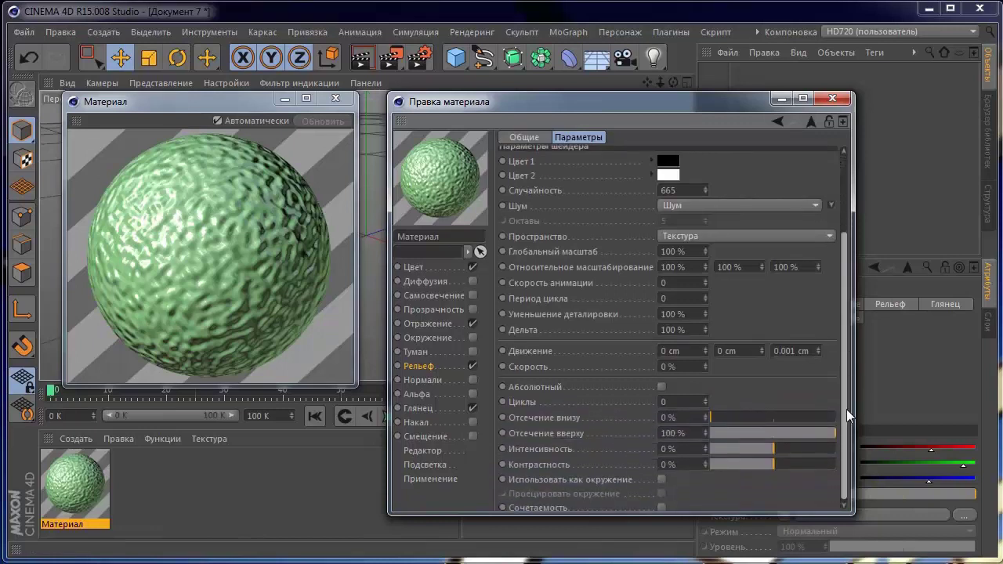
pyautogui.moveTo(842, 387); pyautogui.dragTo(853, 419)
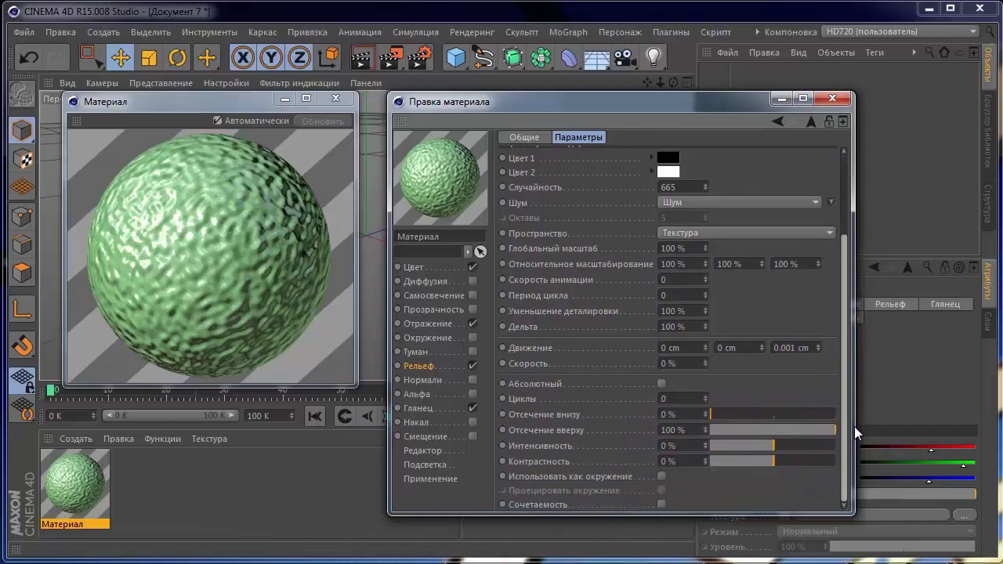
pyautogui.click(816, 457)
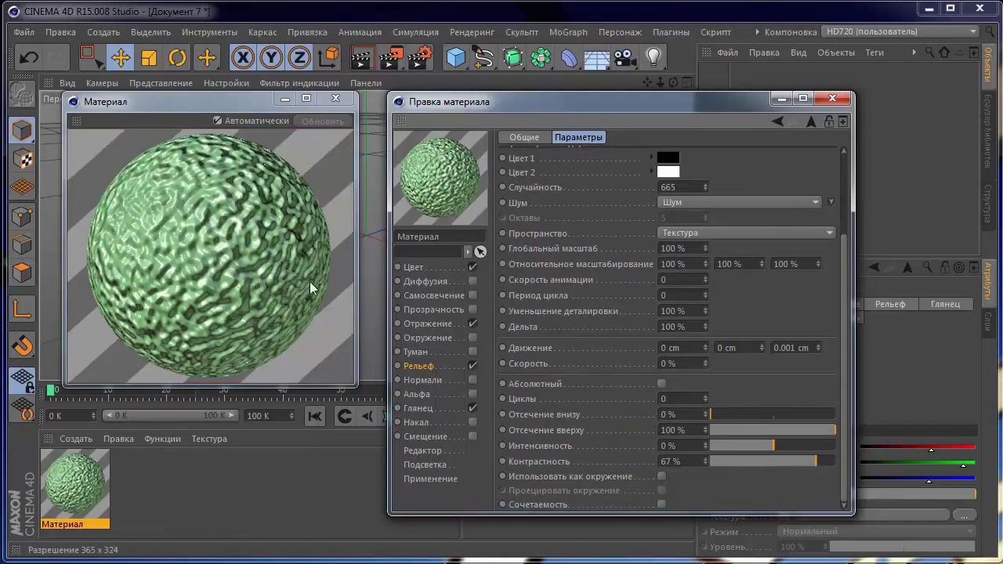
pyautogui.moveTo(847, 383); pyautogui.dragTo(804, 306)
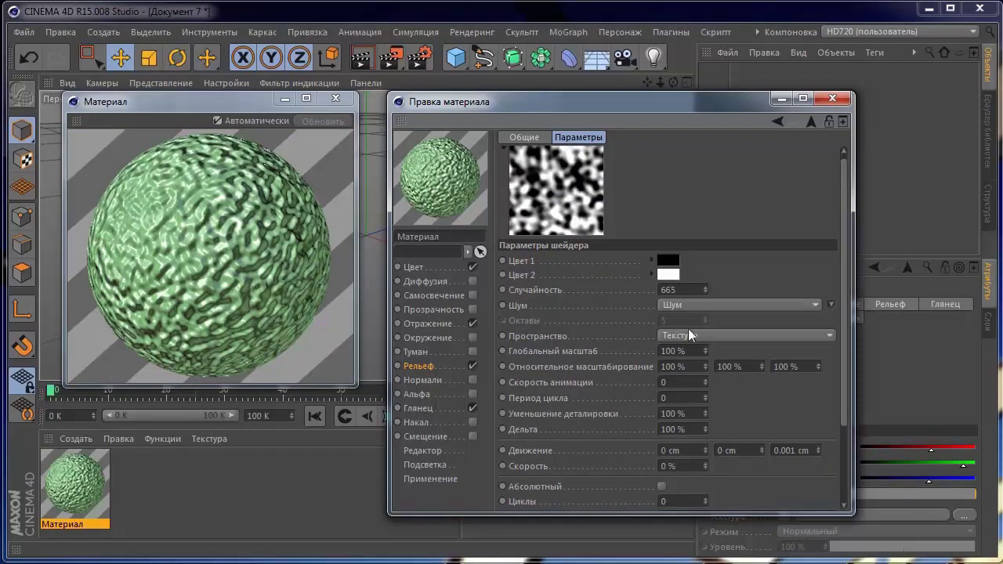
pyautogui.click(721, 304)
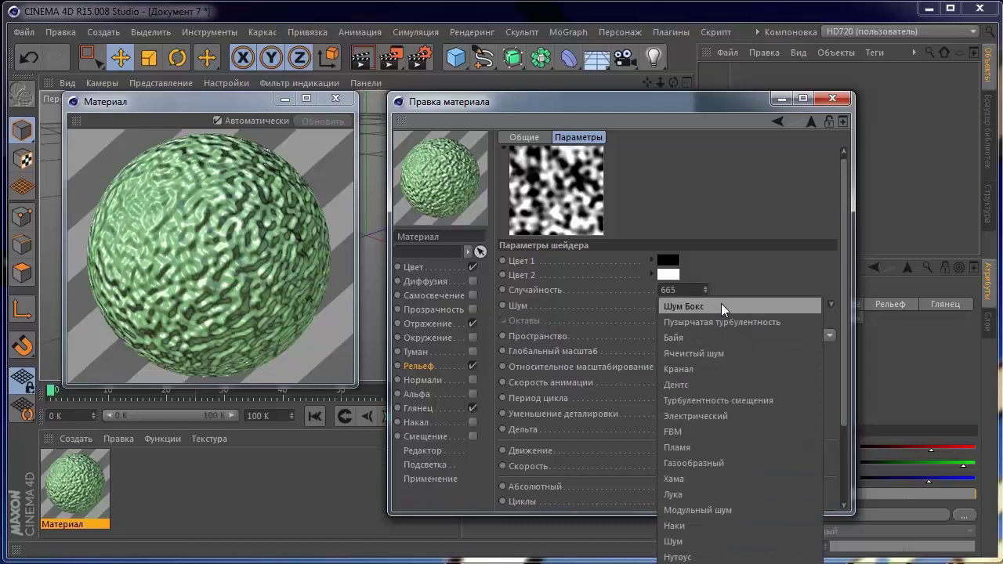
pyautogui.click(720, 428)
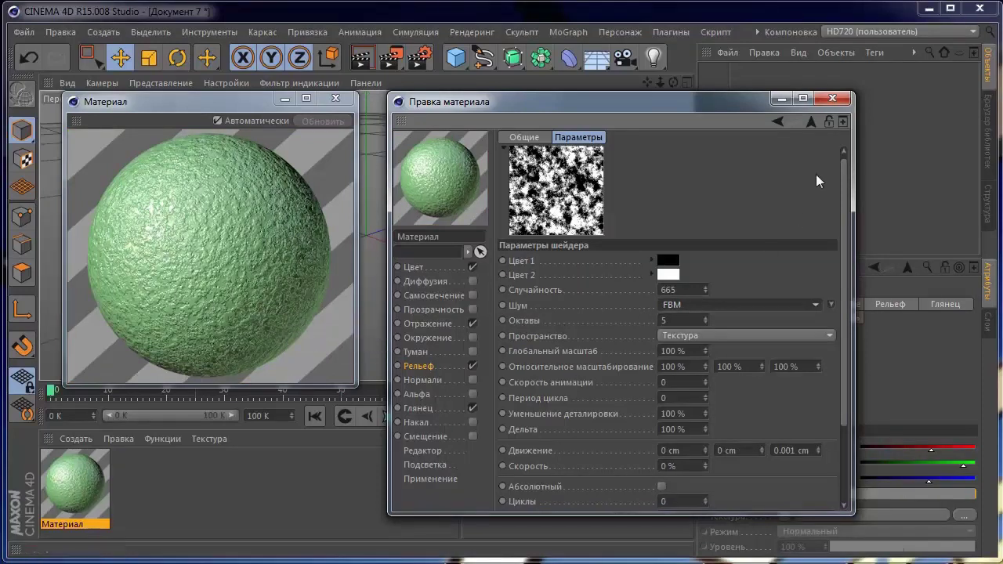
pyautogui.moveTo(698, 103); pyautogui.dragTo(689, 101)
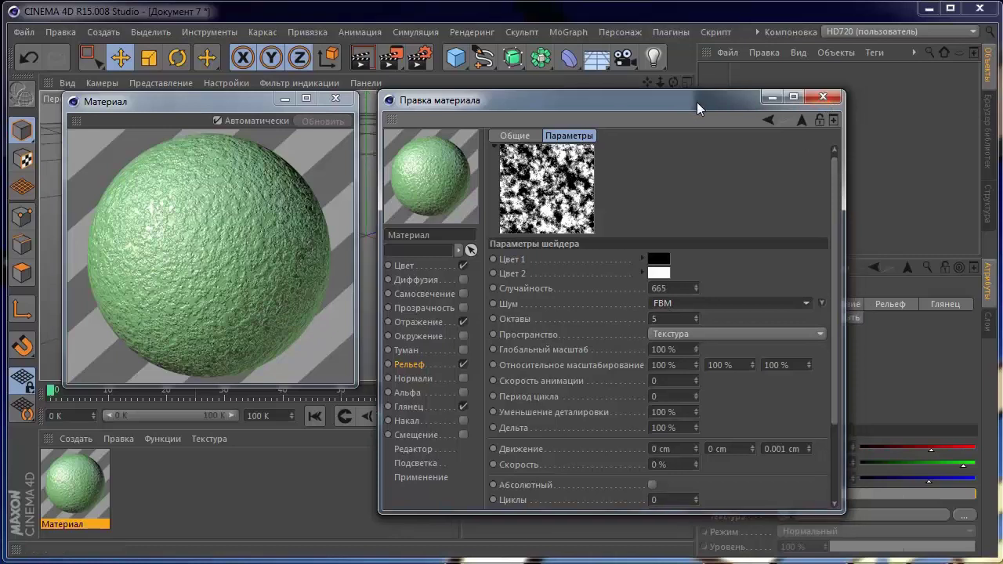
# Step: Close both material windows, add a 200 cm Sphere, and zoom in on it
pyautogui.click(827, 97)
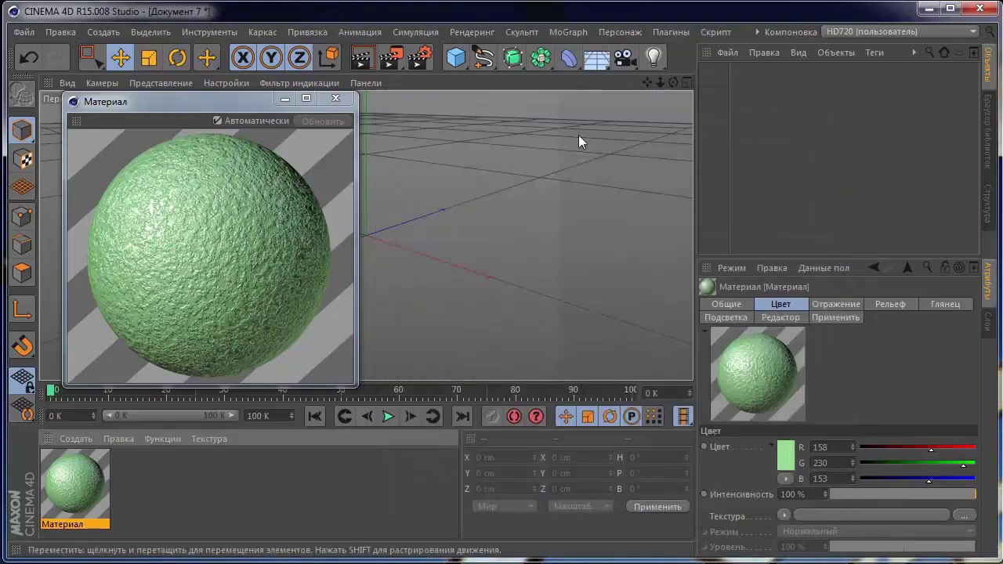
pyautogui.click(343, 95)
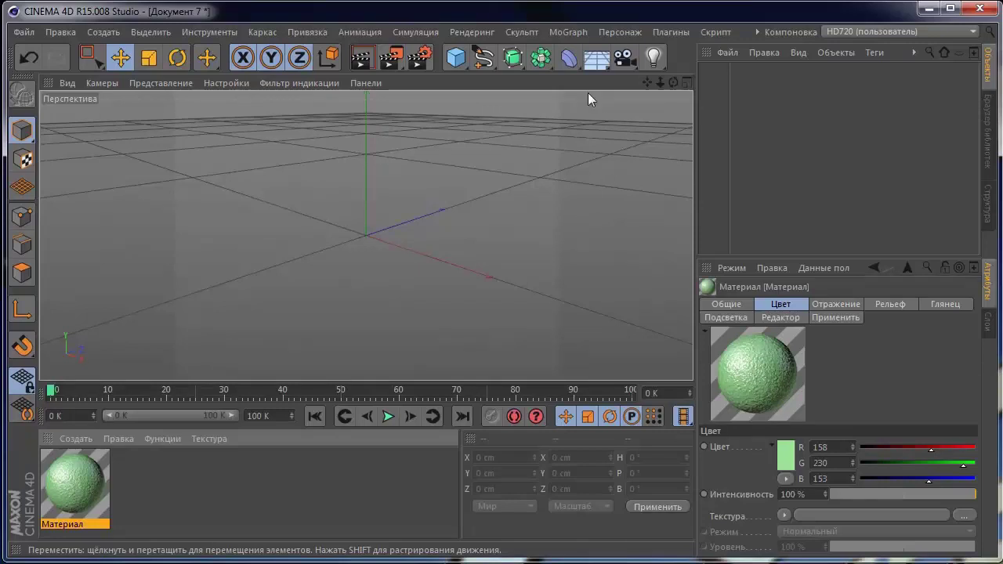
pyautogui.click(460, 65)
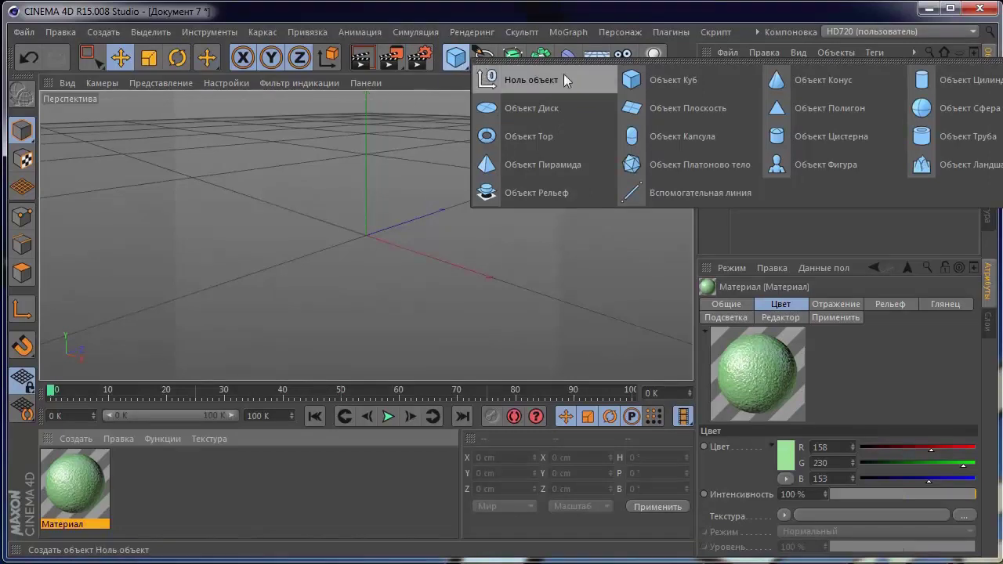
pyautogui.click(927, 108)
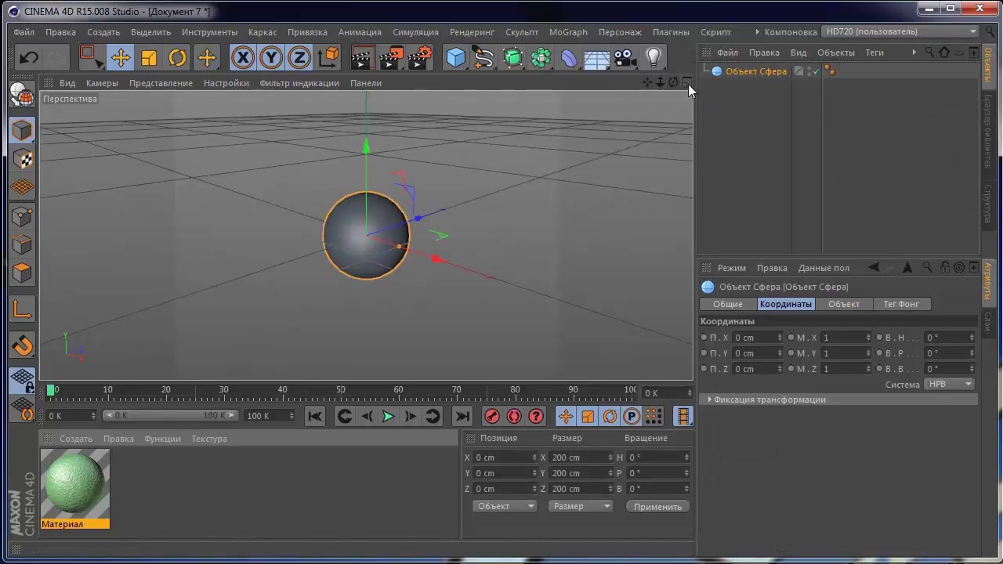
pyautogui.moveTo(661, 80)
pyautogui.mouseDown()
pyautogui.moveTo(682, 80)
pyautogui.moveTo(650, 91)
pyautogui.mouseUp()
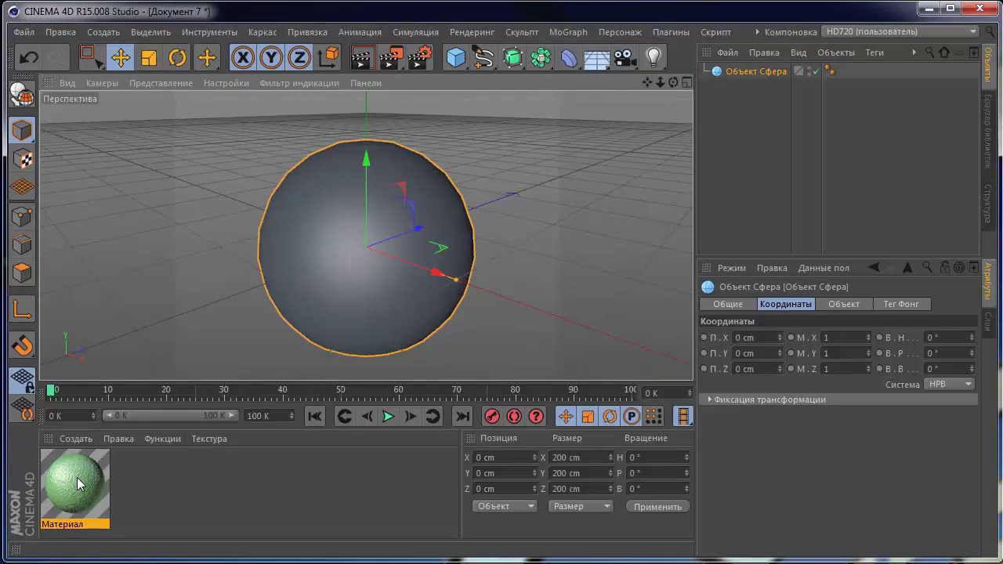
# Step: Drag Материал onto Объект Сфера and orbit to view the bumpy green sphere
pyautogui.moveTo(79, 483)
pyautogui.mouseDown()
pyautogui.moveTo(418, 375)
pyautogui.moveTo(760, 91)
pyautogui.moveTo(759, 75)
pyautogui.mouseUp()
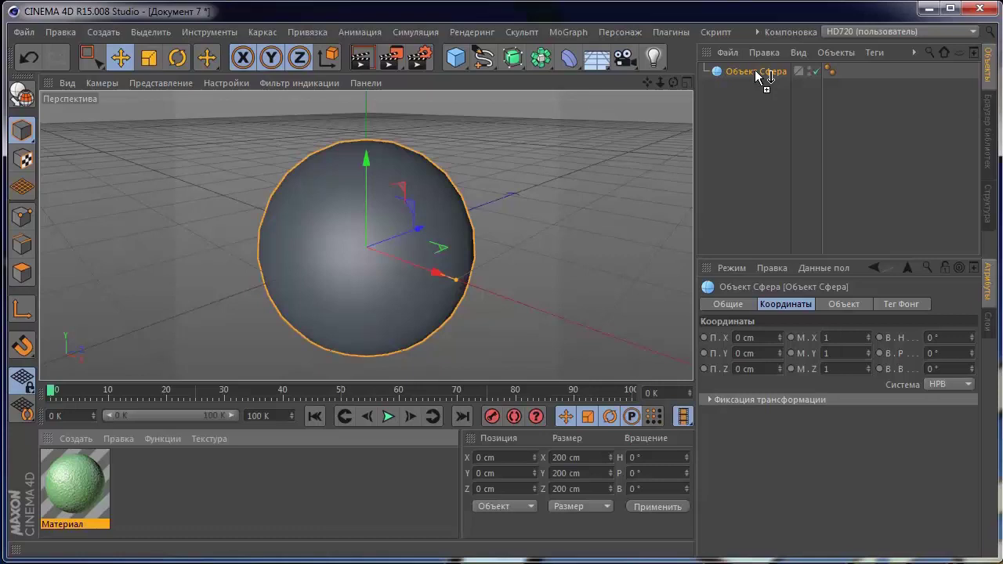
pyautogui.moveTo(759, 75); pyautogui.dragTo(757, 74)
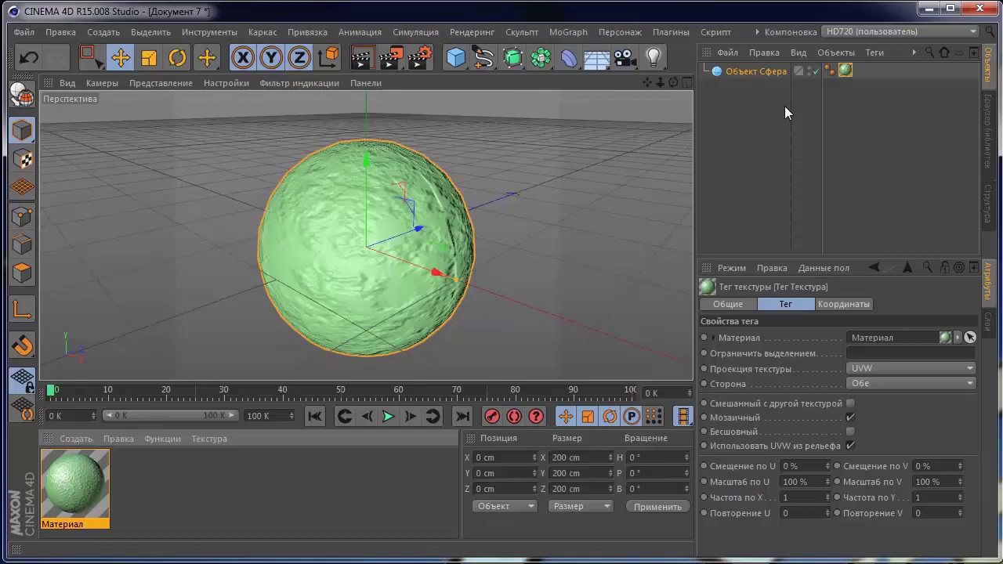
pyautogui.moveTo(675, 80)
pyautogui.mouseDown()
pyautogui.moveTo(639, 93)
pyautogui.moveTo(662, 88)
pyautogui.moveTo(647, 84)
pyautogui.mouseUp()
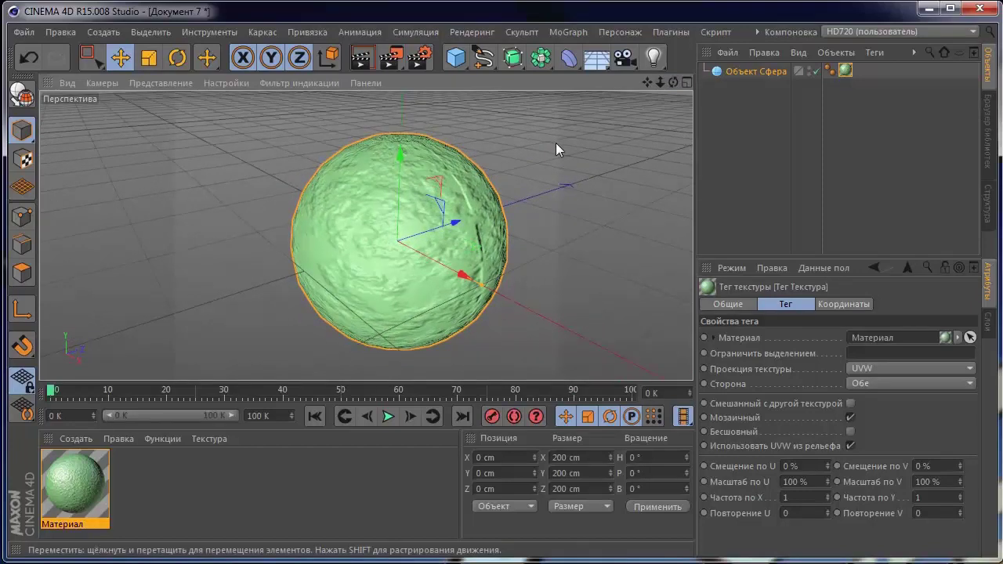